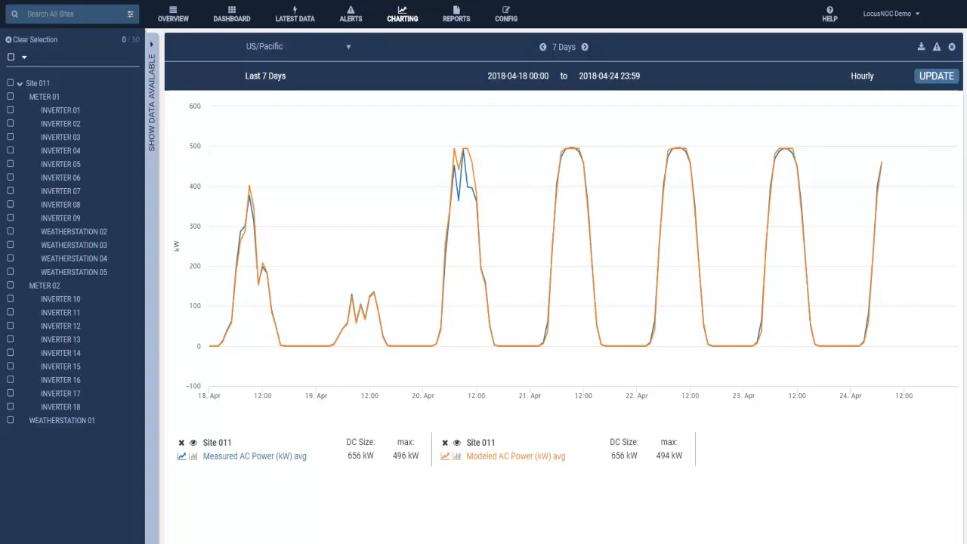
left_click(954, 3)
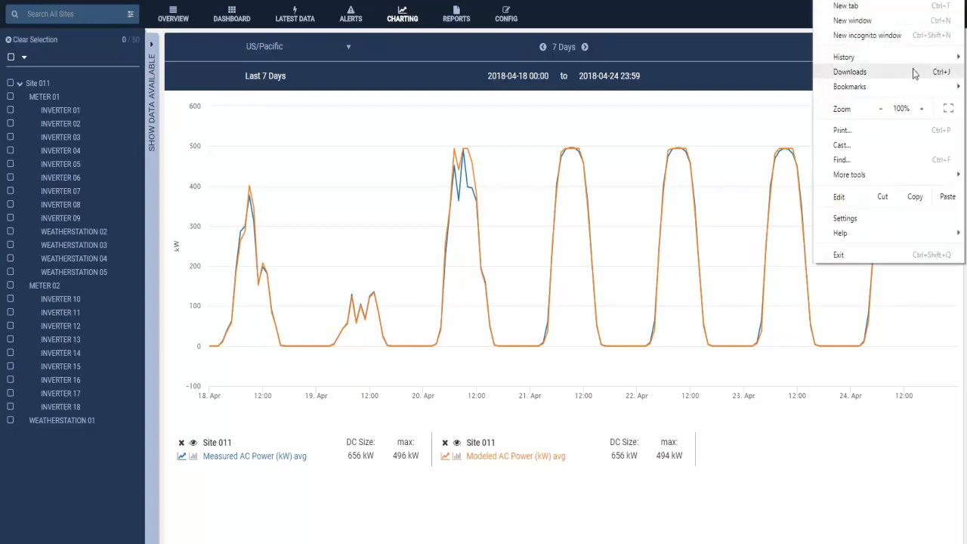
mouse_move(844, 90)
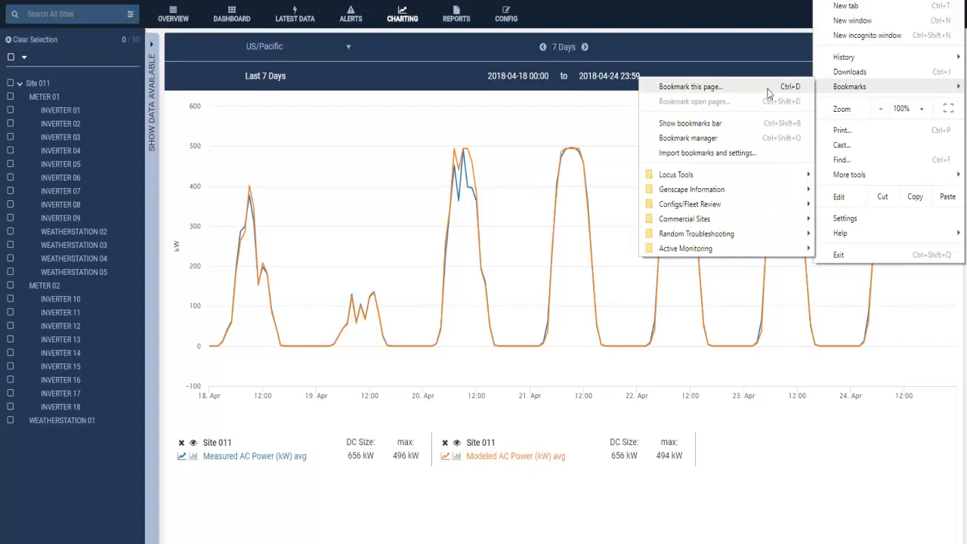
left_click(776, 2)
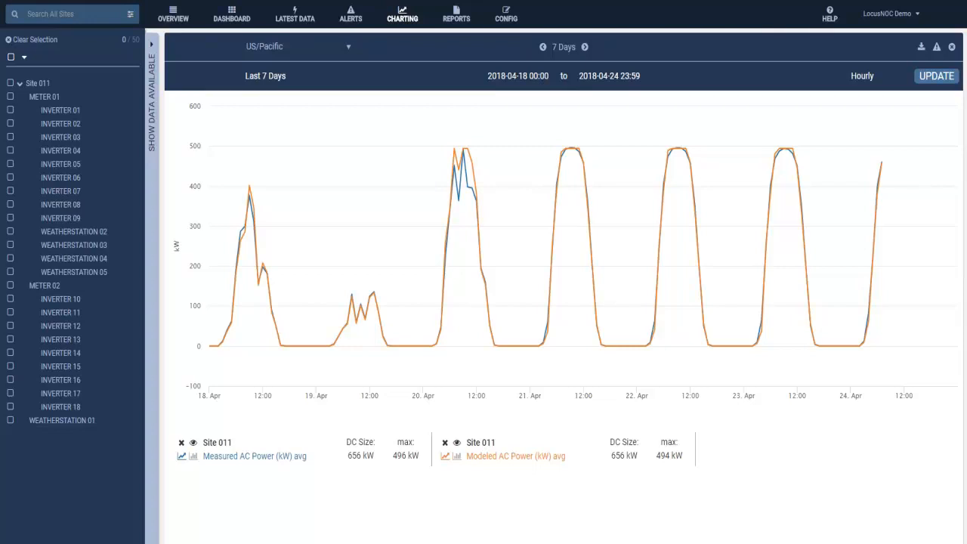
right_click(790, 1)
left_click(835, 35)
Open the chart for Site 011 from the fleet overview list.
left_click(173, 17)
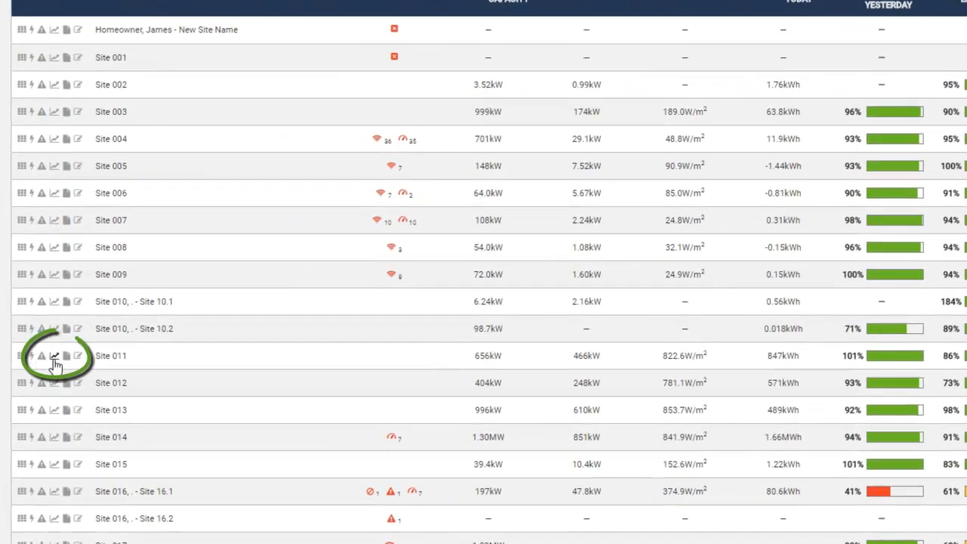
left_click(43, 381)
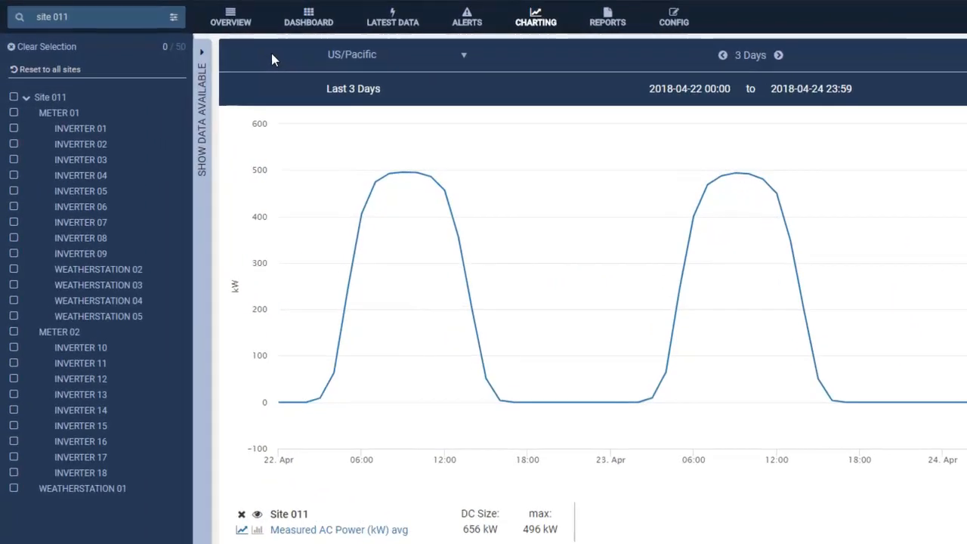
Reset the component list to all sites and search it for "site 011".
left_click(60, 70)
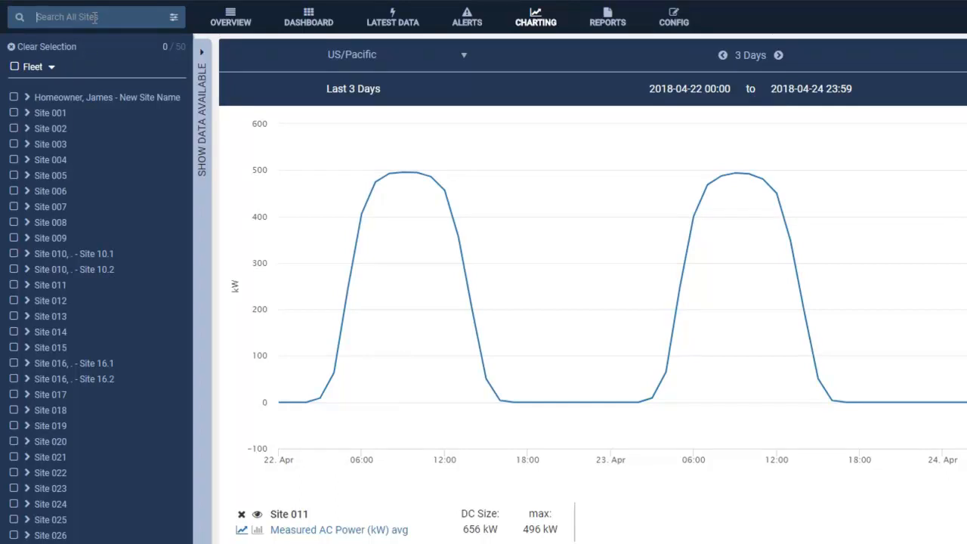
left_click(95, 16)
type("si")
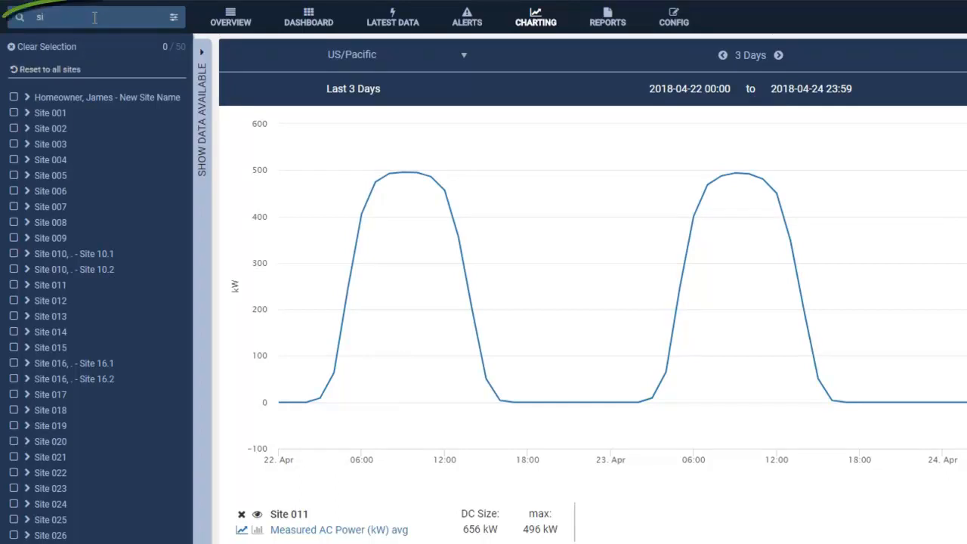
type("te 011")
key("Return")
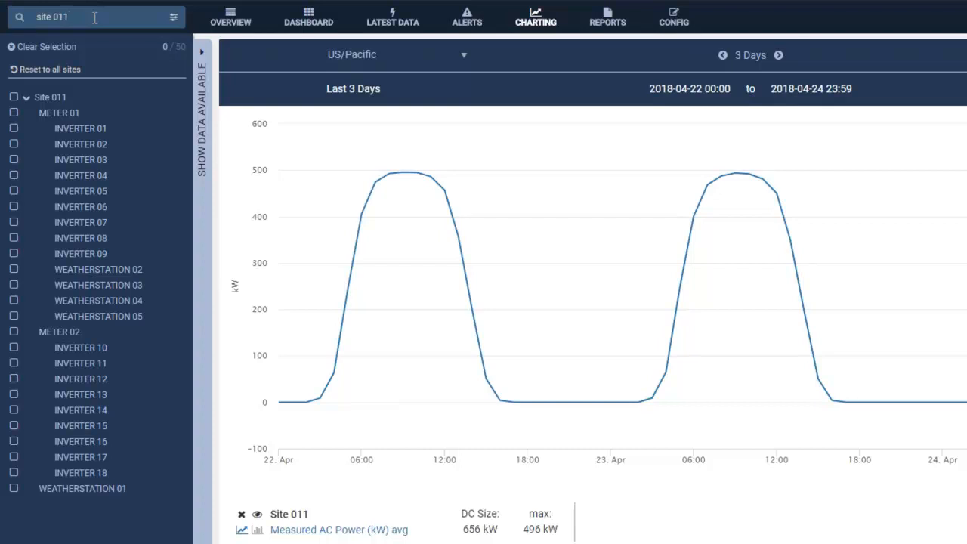
Reset the list to all sites and examine the available advanced search filters, from location down to performance ratios.
left_click(75, 70)
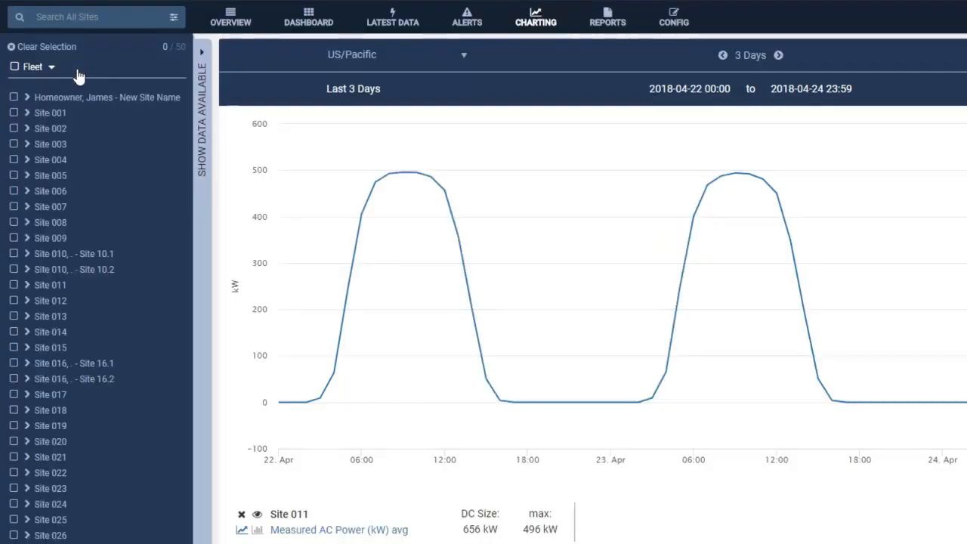
left_click(173, 19)
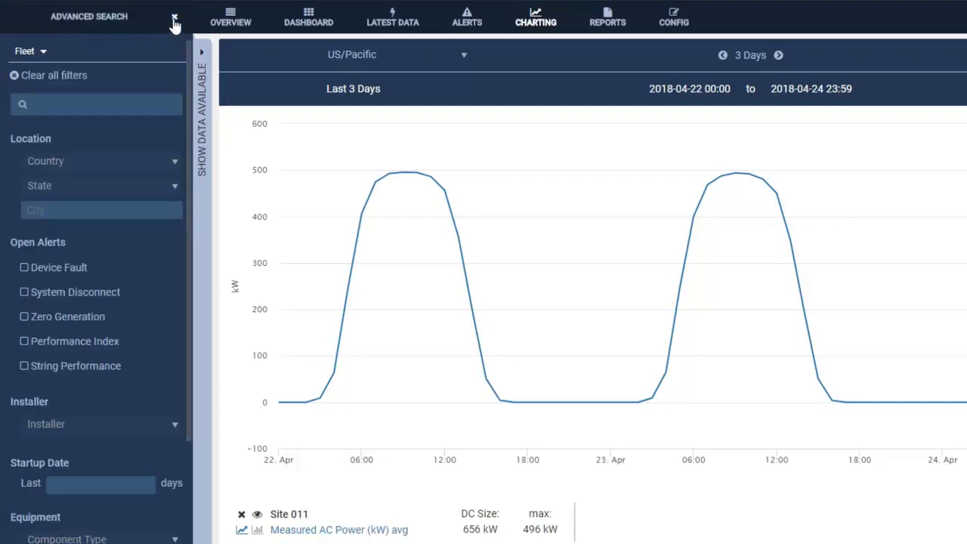
scroll(150, 65, "down", 1)
scroll(148, 67, "down", 1)
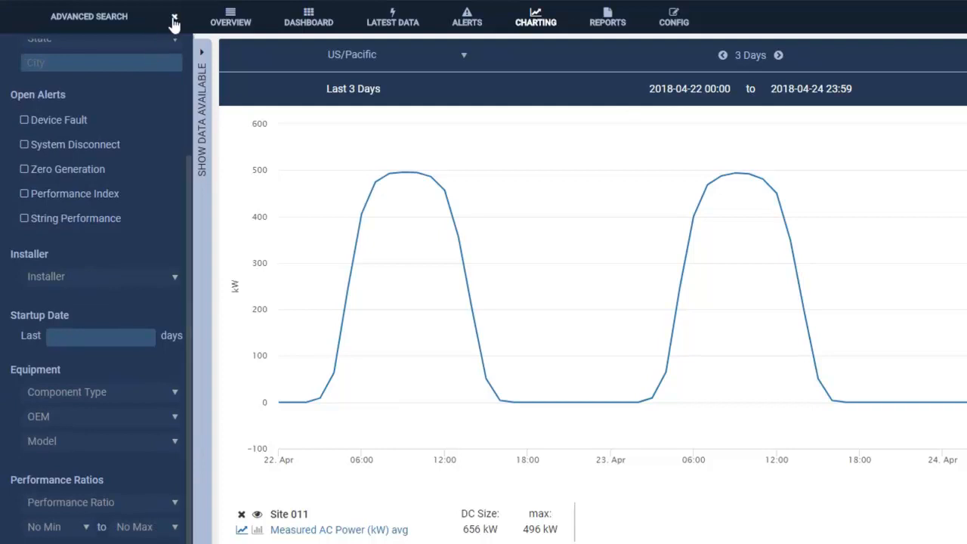
left_click(173, 17)
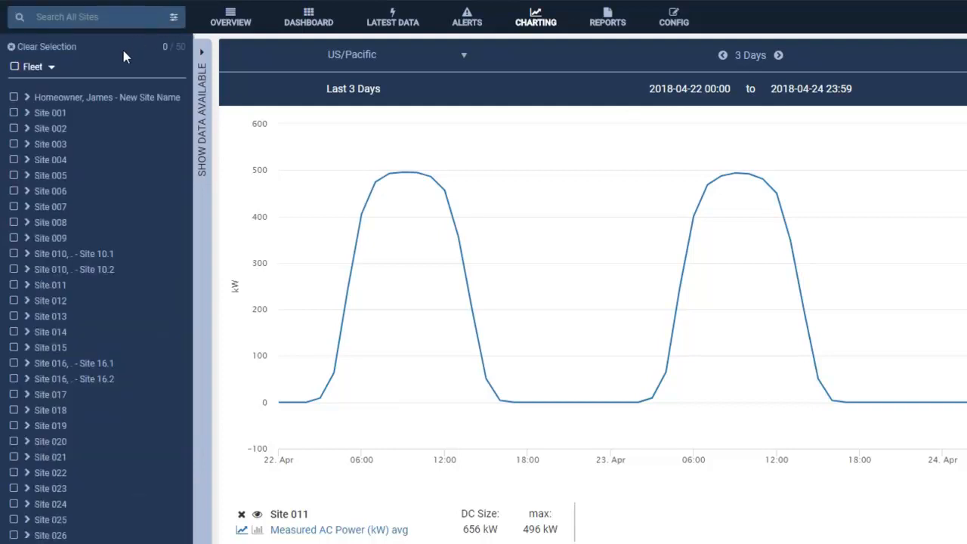
Select the whole Fleet, switch the site list to the Huawei Inverters group, and return it to the Fleet group.
left_click(13, 67)
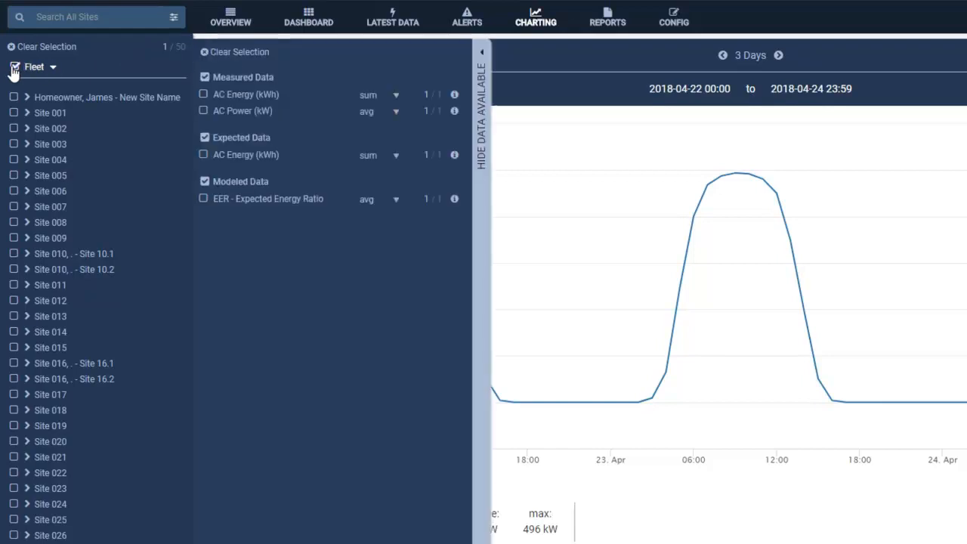
left_click(52, 67)
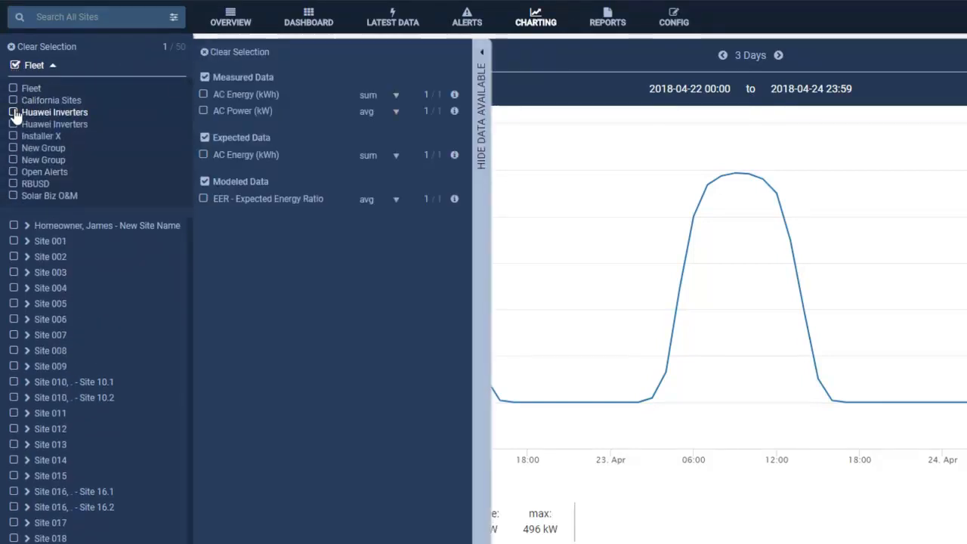
left_click(12, 113)
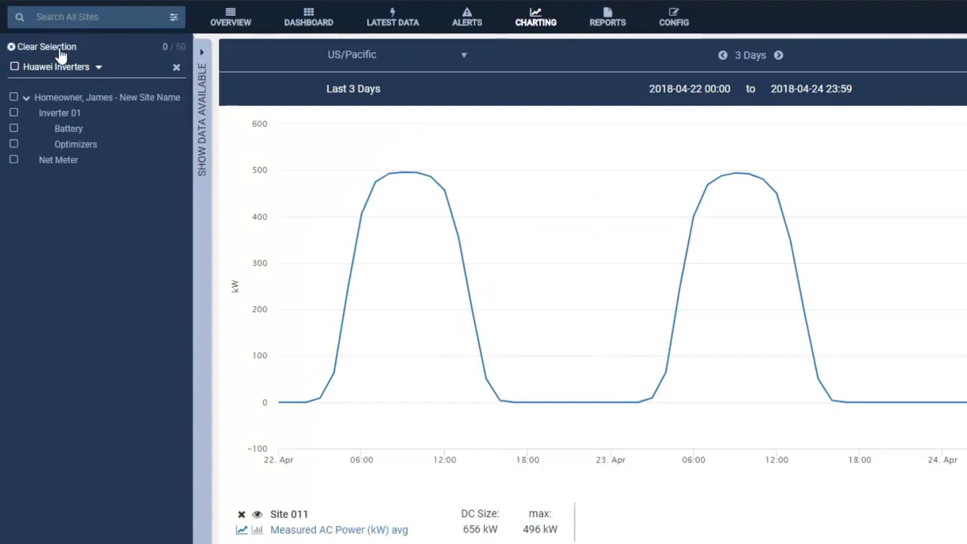
left_click(99, 66)
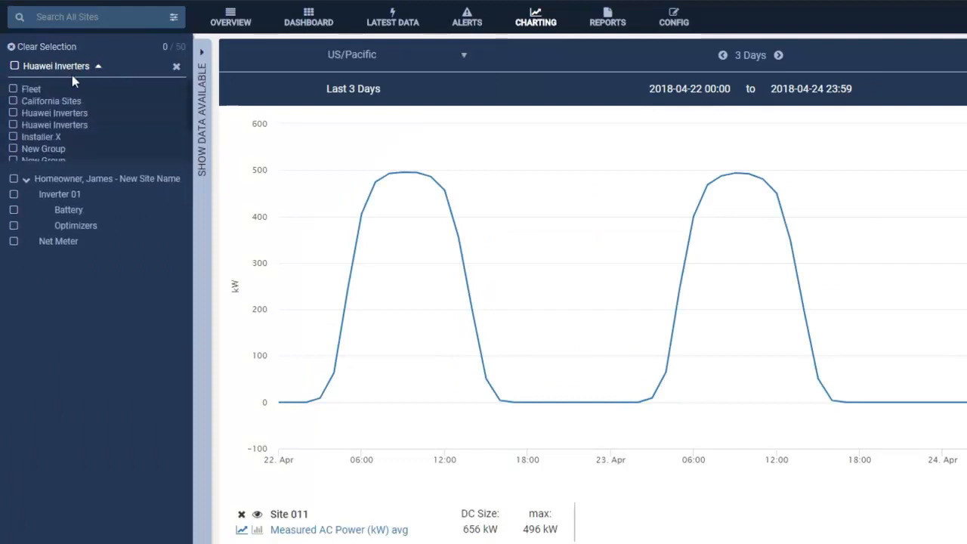
left_click(31, 89)
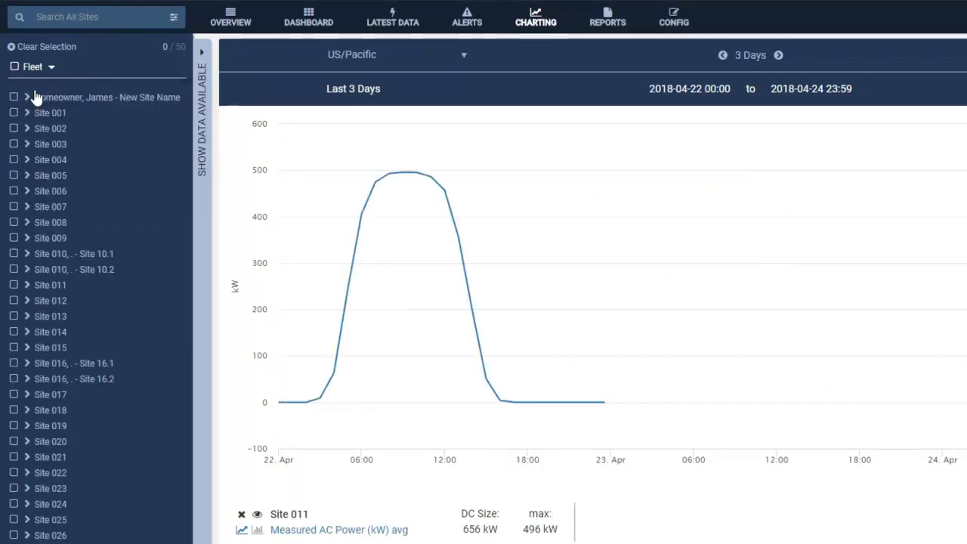
Select Site 002, Site 003 and Site 004 to view their available data, and clear the selection.
left_click(13, 128)
left_click(14, 144)
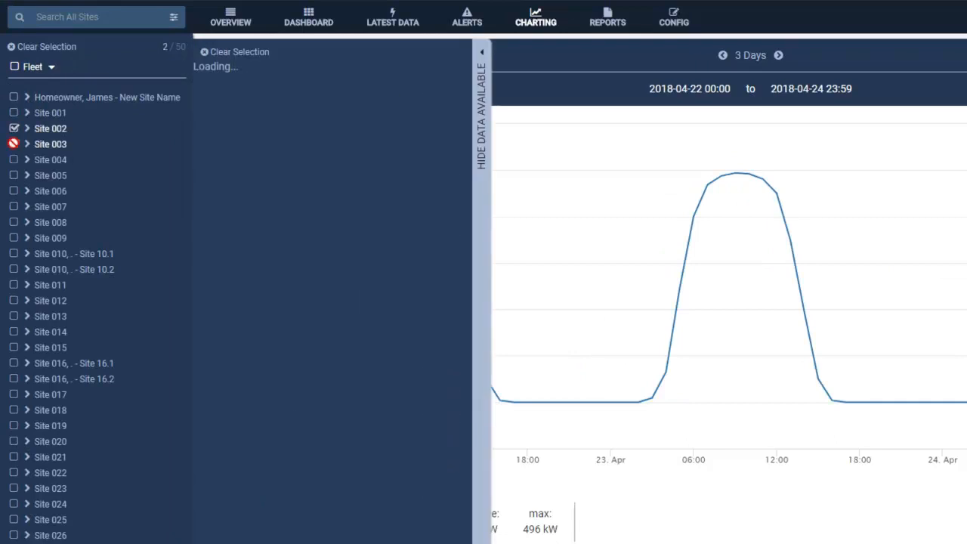
left_click(13, 158)
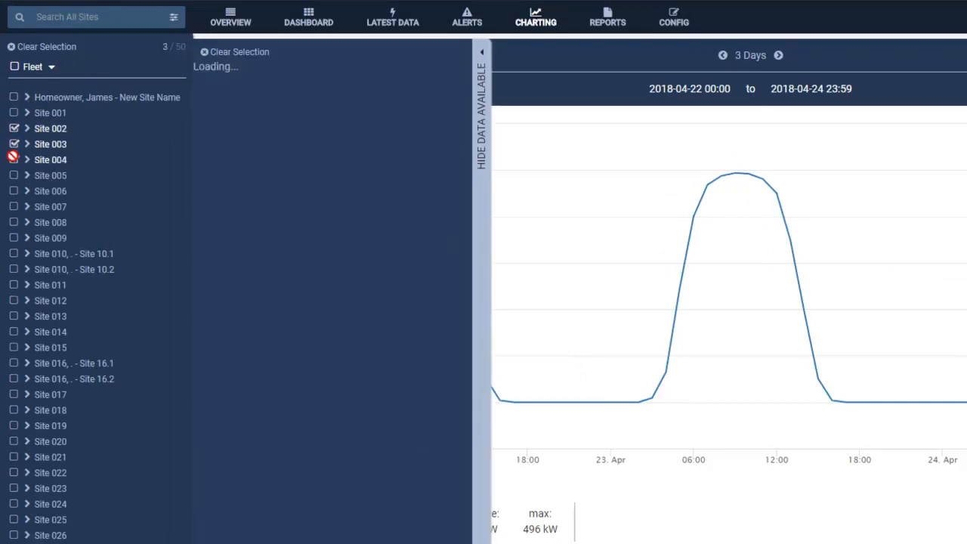
left_click(58, 47)
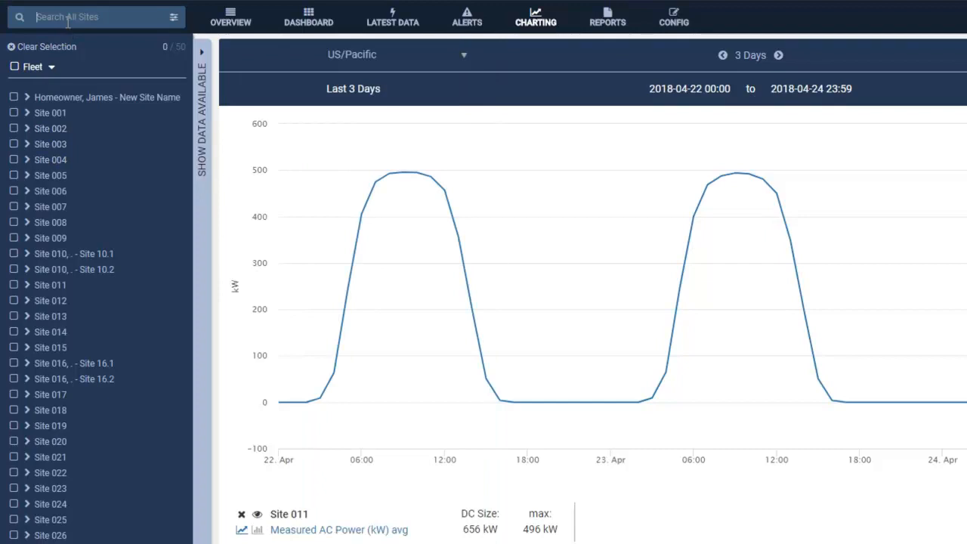
Filter the site list by searching for "site 011".
left_click(68, 16)
type("site 011")
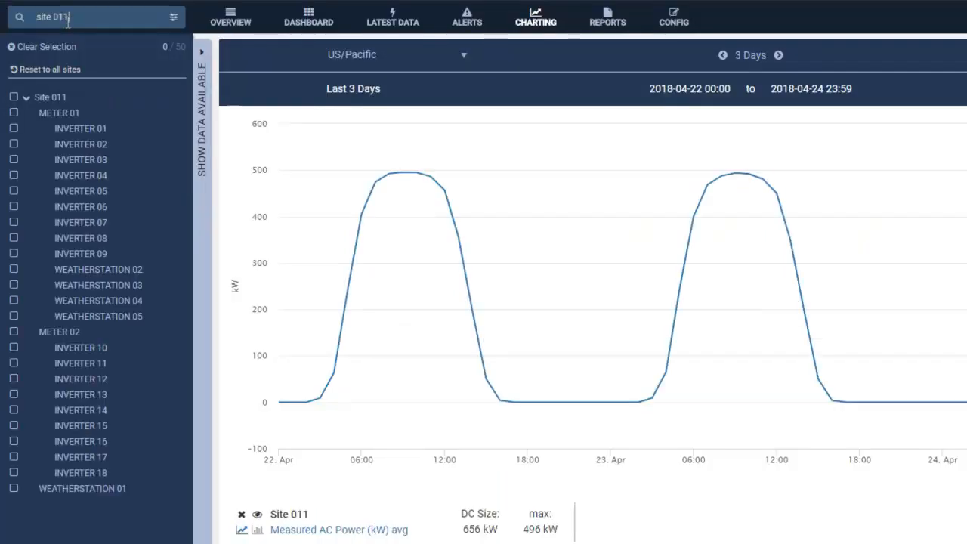
Select METER 01 and METER 02 together with the same-level selection, and clear the selection.
mouse_move(155, 120)
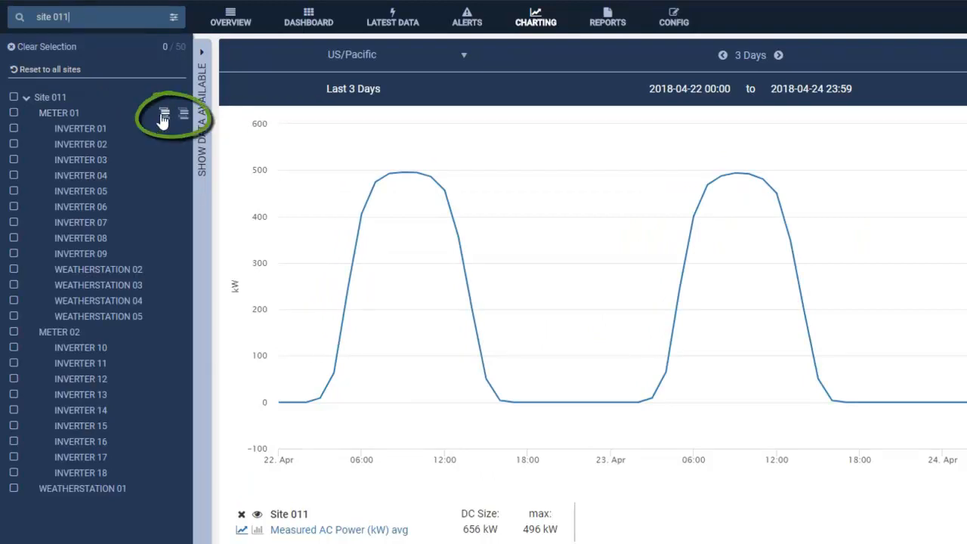
left_click(163, 120)
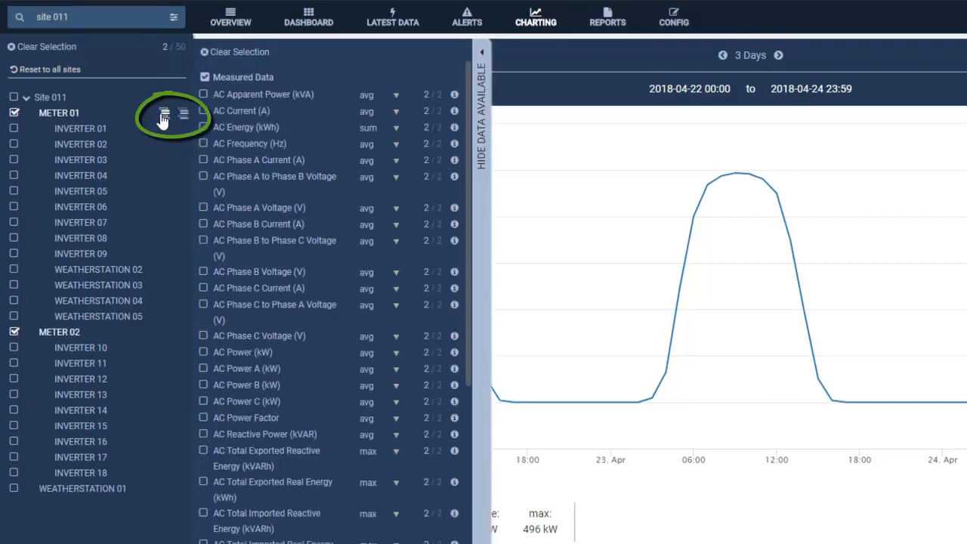
left_click(68, 48)
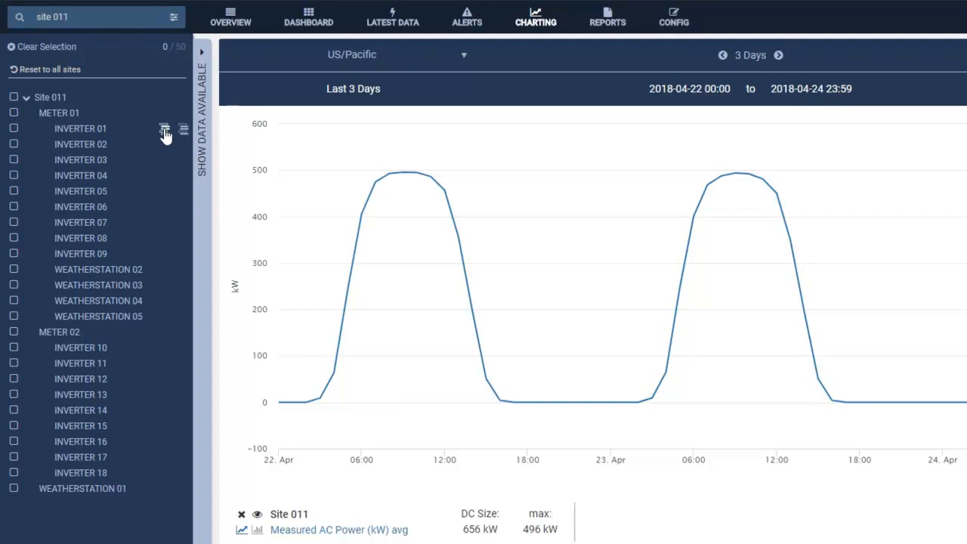
Bulk-select INVERTER 01 to 09 under METER 01, clear them, bulk-select all inverters of Site 011, and clear the selection again.
left_click(165, 131)
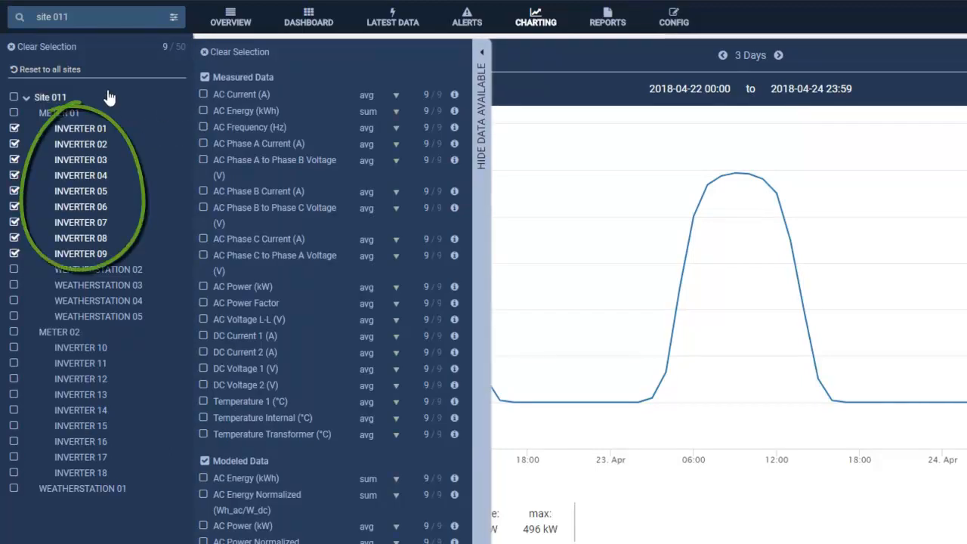
left_click(46, 47)
mouse_move(134, 134)
left_click(182, 130)
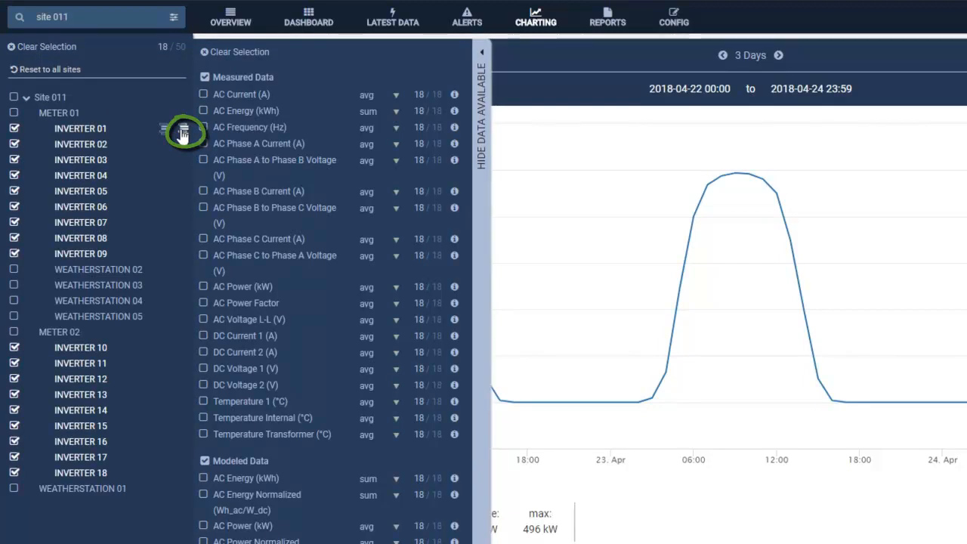
left_click(67, 48)
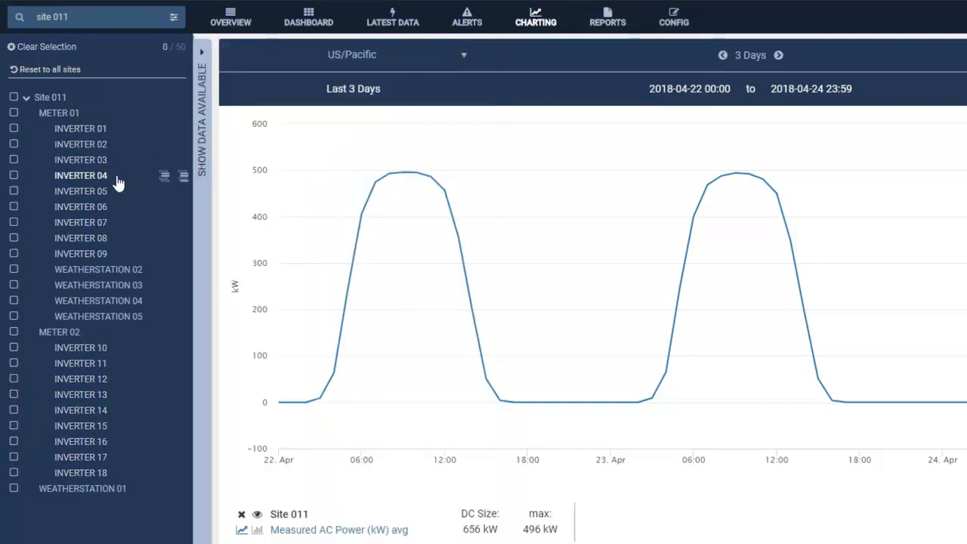
Bulk-select INVERTER 04 through INVERTER 09 under METER 01, and clear the selection.
left_click(164, 181)
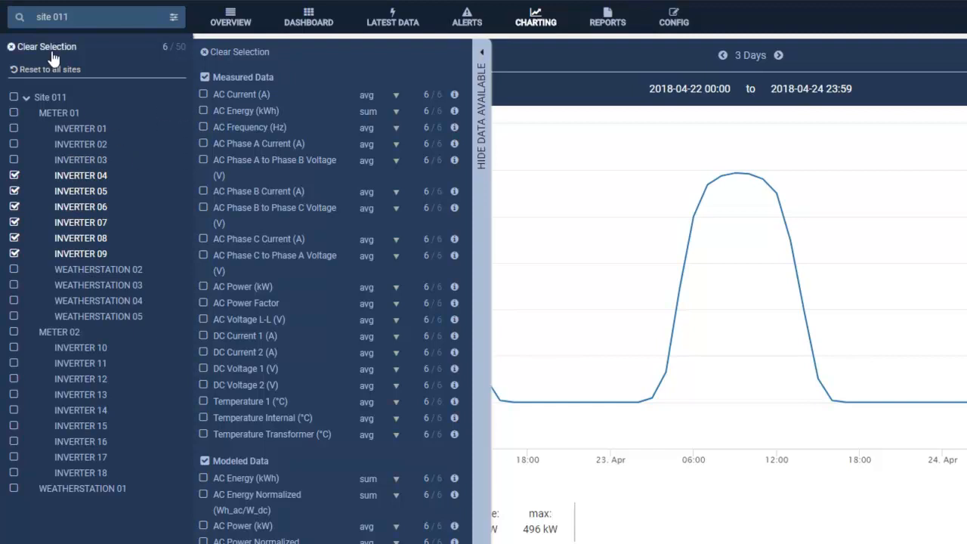
left_click(52, 51)
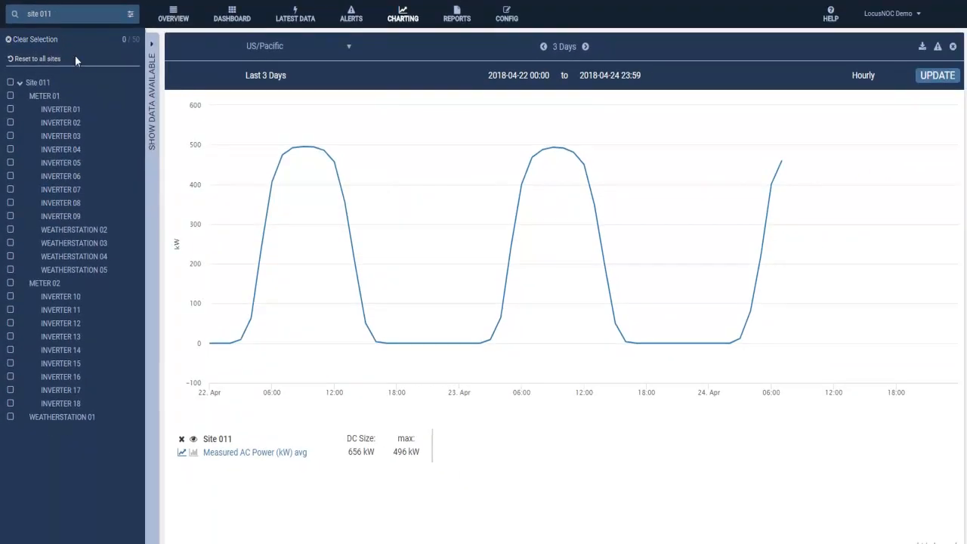
Add measured AC Energy (kWh) and AC Power (kW) for METER 01 and METER 02 to the chart.
left_click(49, 99)
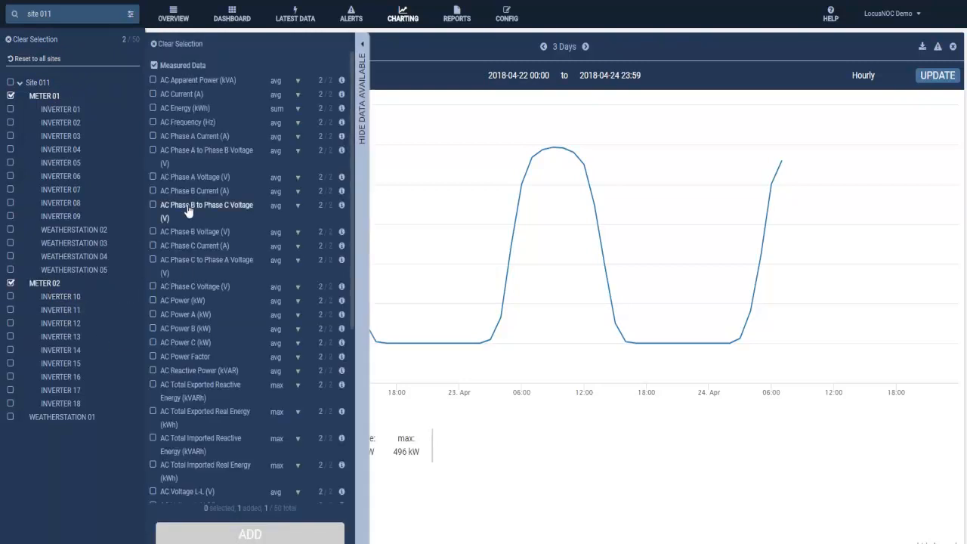
left_click(153, 109)
left_click(153, 301)
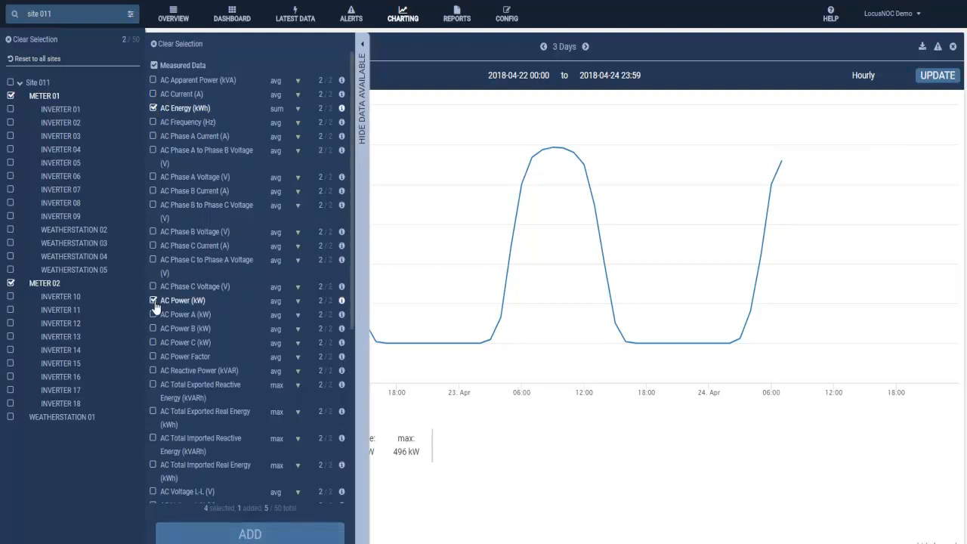
scroll(176, 317, "down", 3)
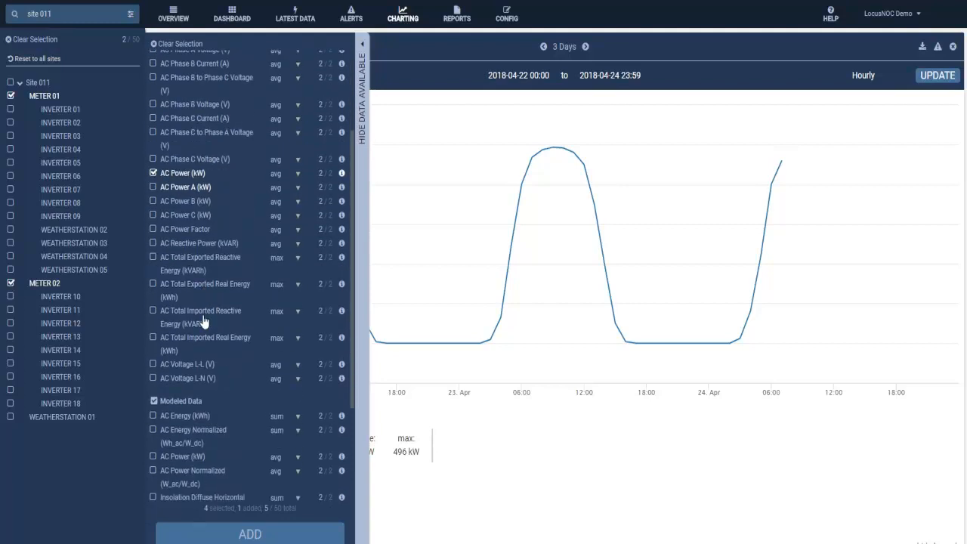
left_click(153, 353)
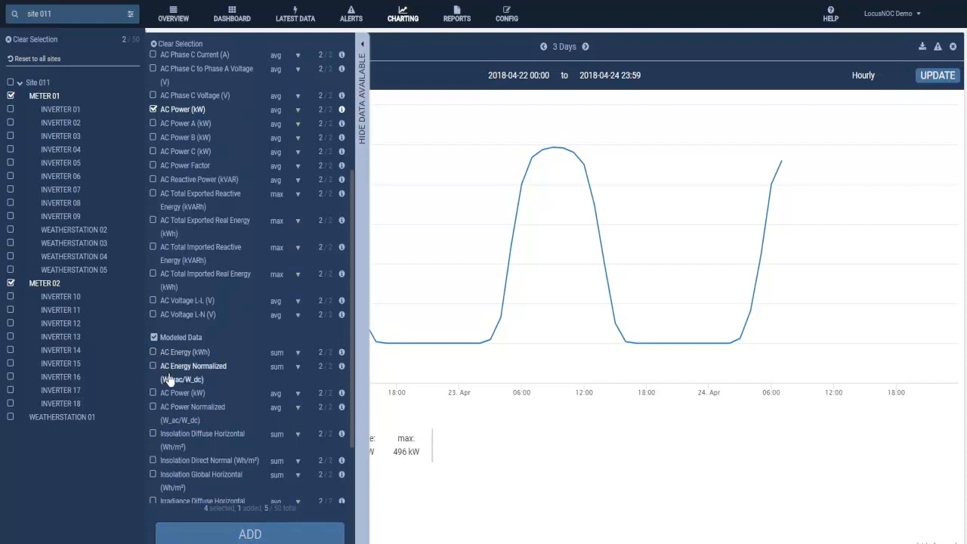
left_click(252, 535)
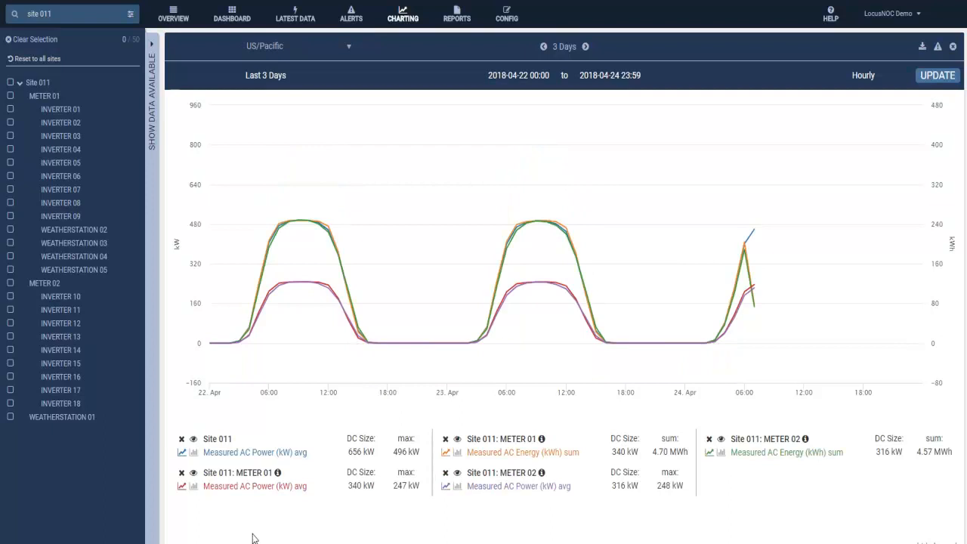
Select WEATHERSTATION 01 and INVERTER 15 through INVERTER 18 of Site 011 to list their available data.
left_click(9, 417)
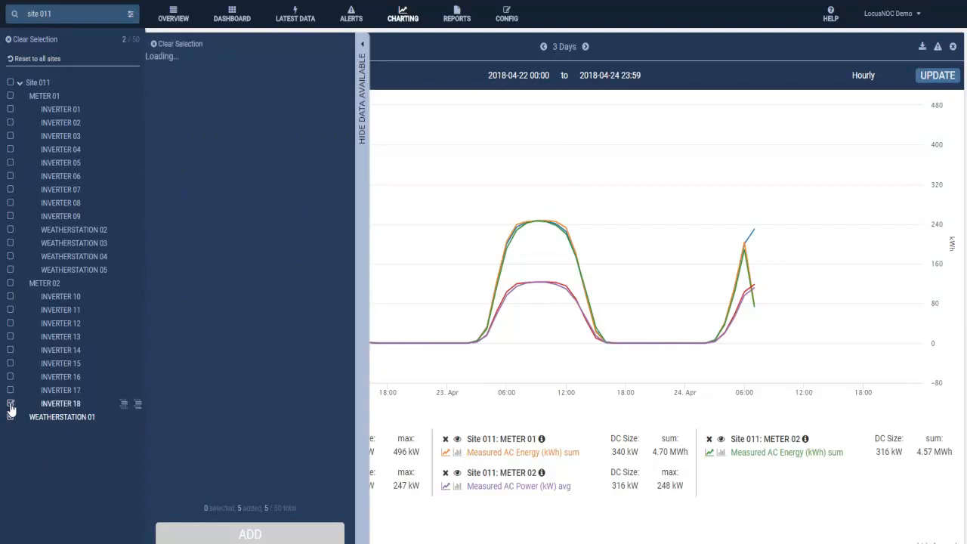
left_click(10, 390)
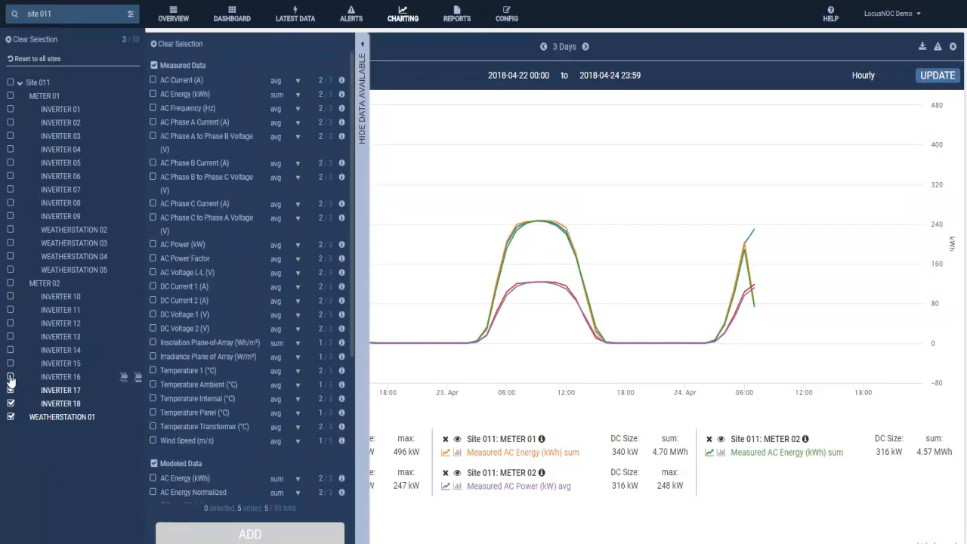
left_click(9, 376)
left_click(10, 364)
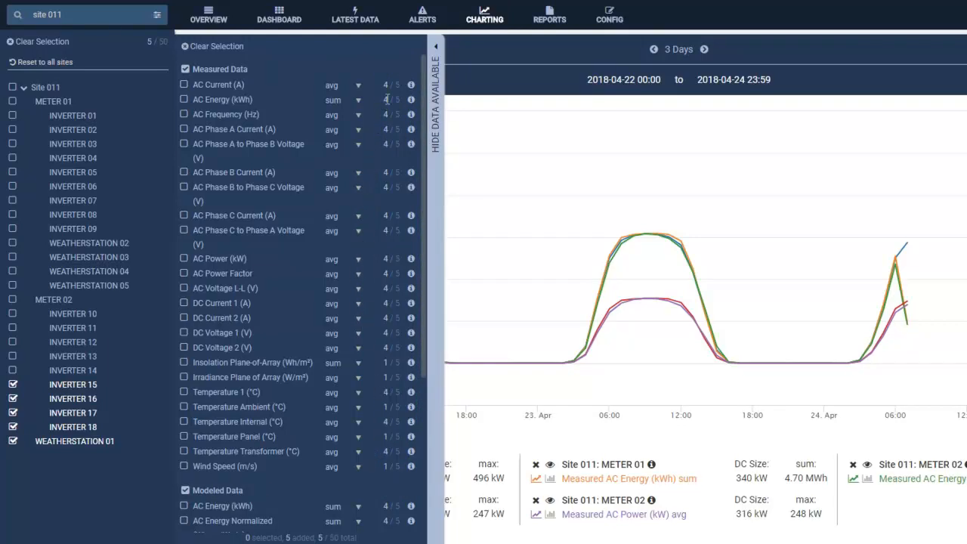
Check how many of the selected components offer AC Energy (kWh) and Irradiance Plane of Array (W/m²), and hide the available data list.
mouse_move(410, 100)
mouse_move(411, 378)
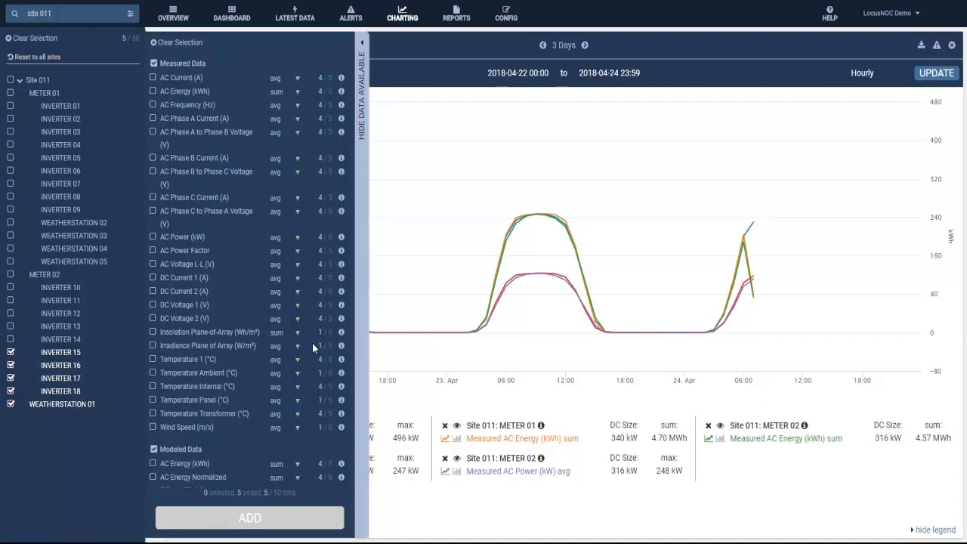
mouse_move(337, 348)
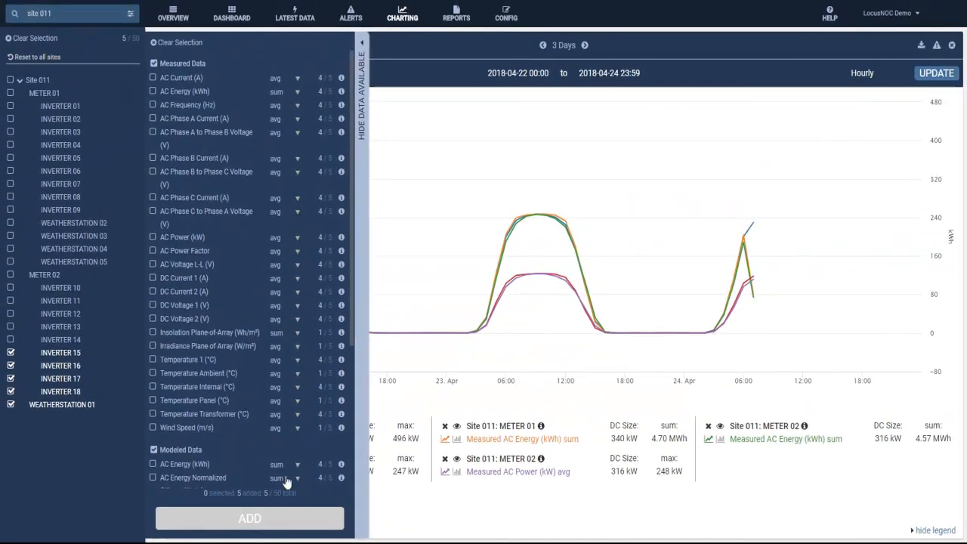
left_click(362, 516)
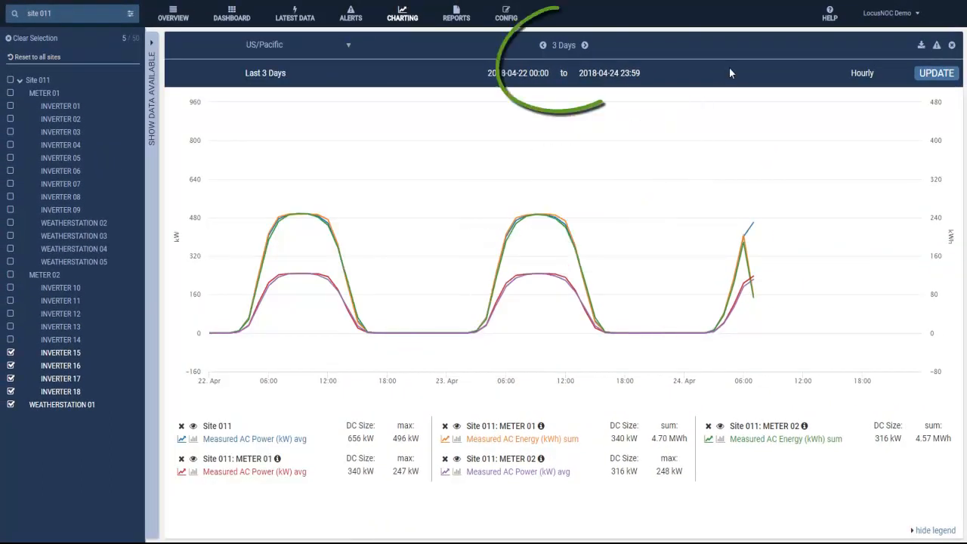
View the previous three-day period and return to the last three days, and look at the chart's export options.
left_click(542, 44)
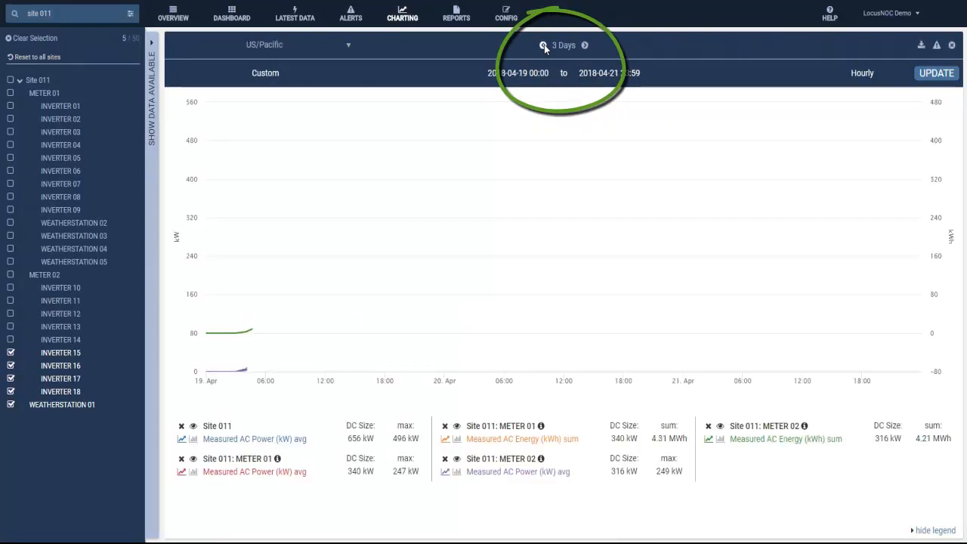
left_click(584, 44)
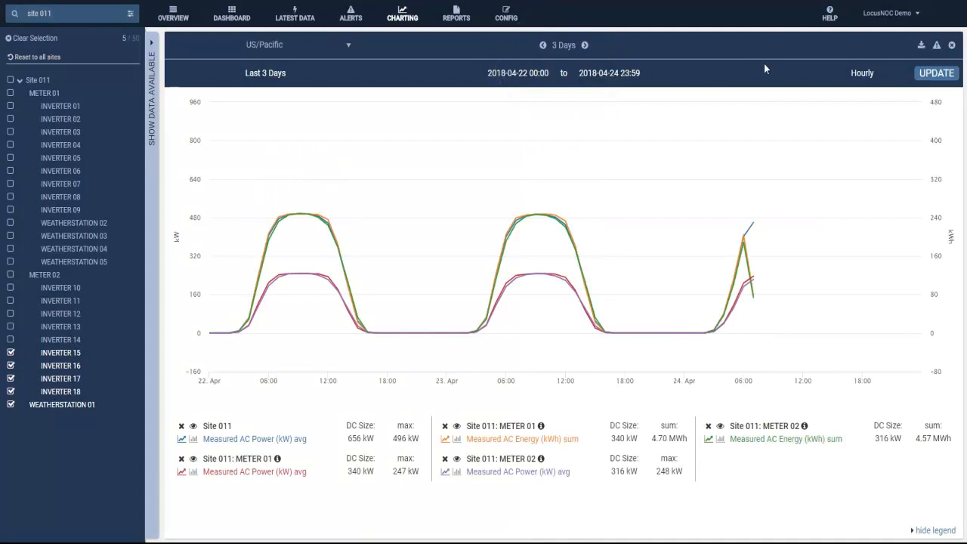
left_click(921, 47)
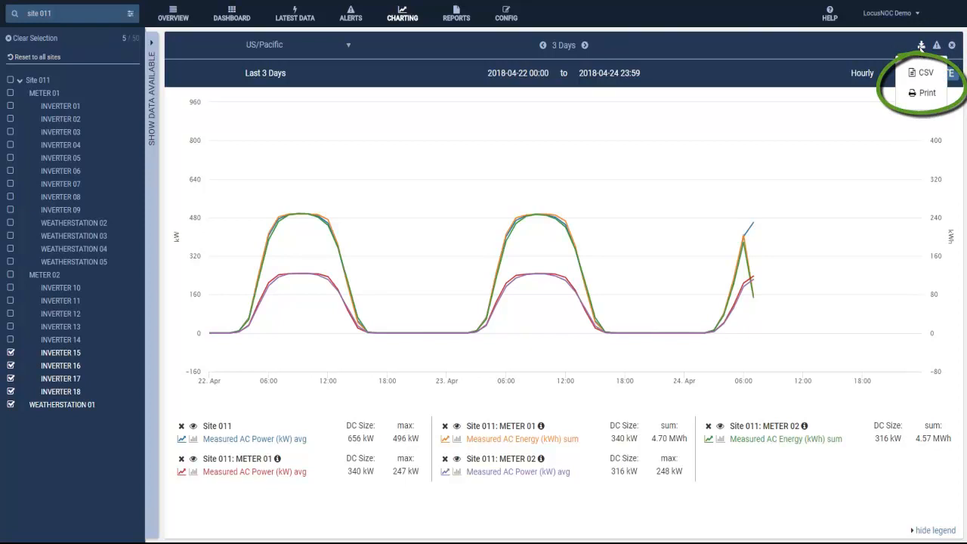
left_click(898, 50)
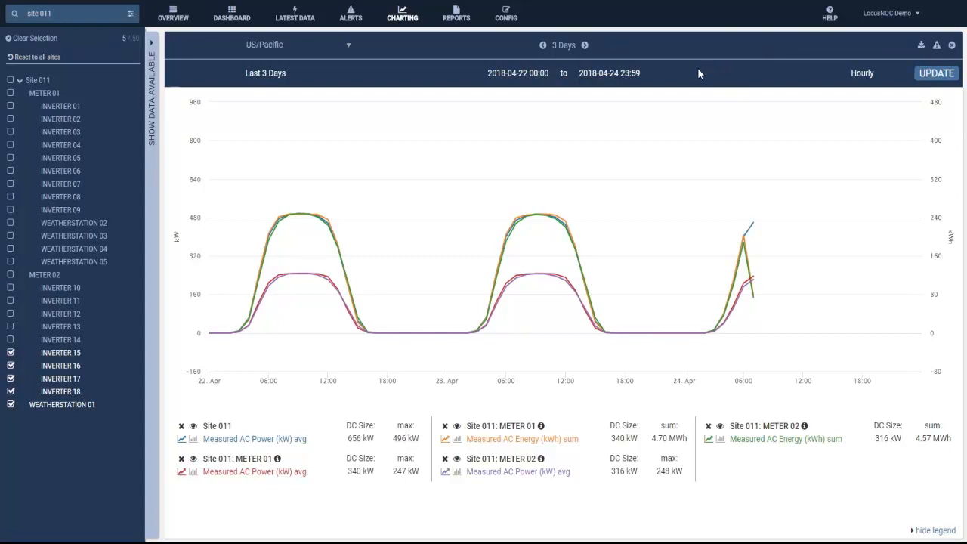
Set the chart to Last 3 Days with 5 min granularity, and inspect the data point readings near midday on 23 April.
left_click(899, 79)
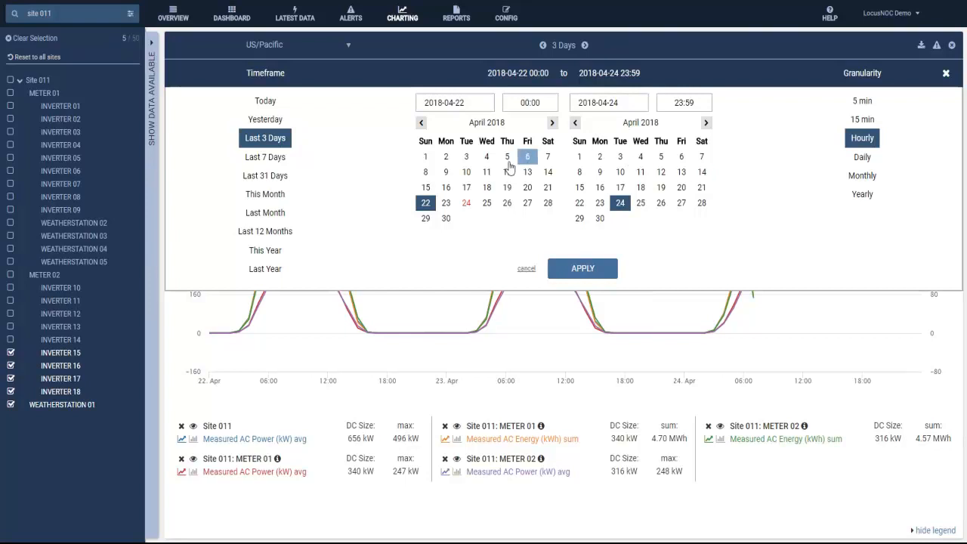
left_click(257, 121)
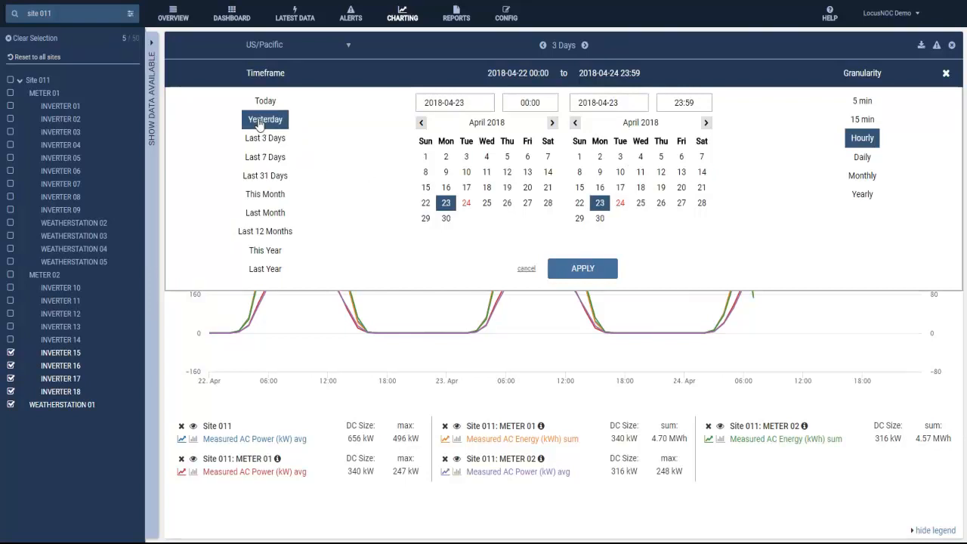
left_click(862, 101)
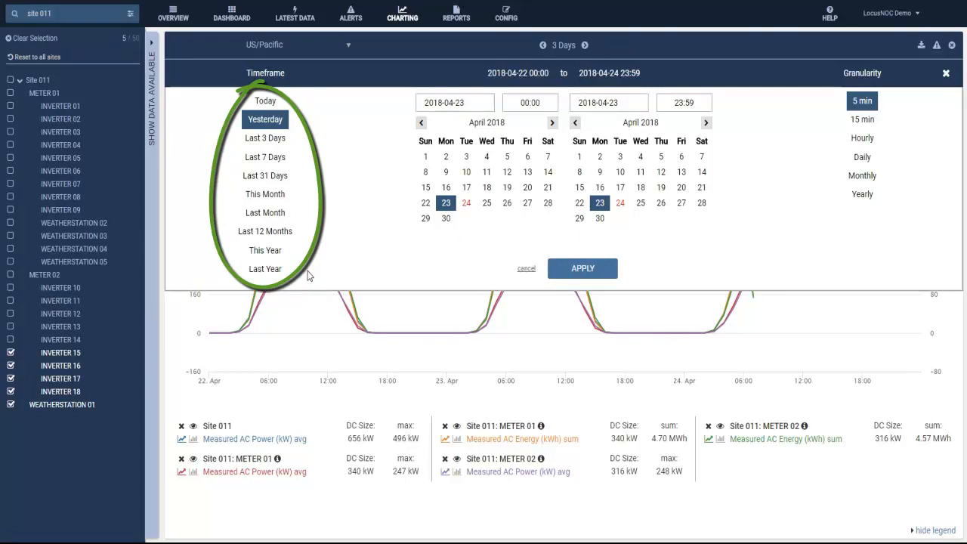
left_click(281, 143)
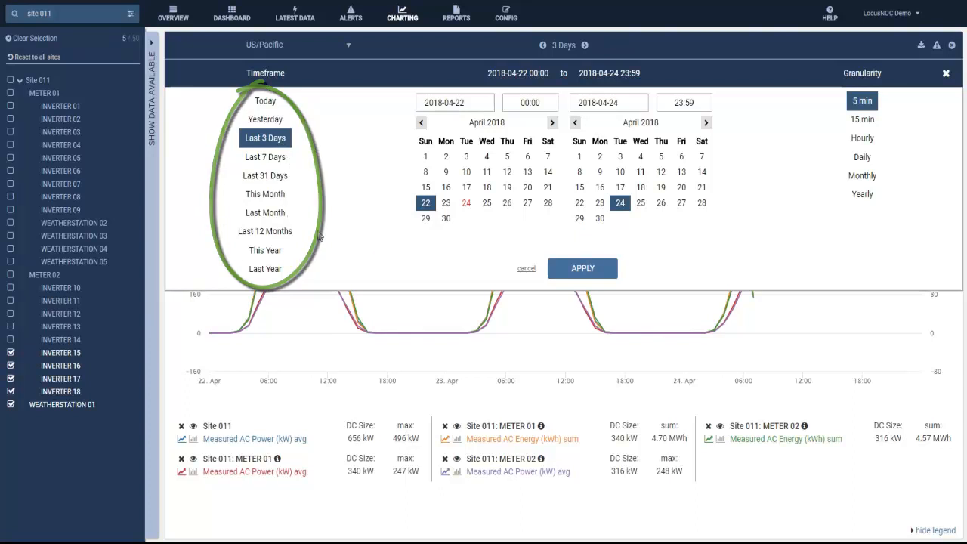
left_click(582, 269)
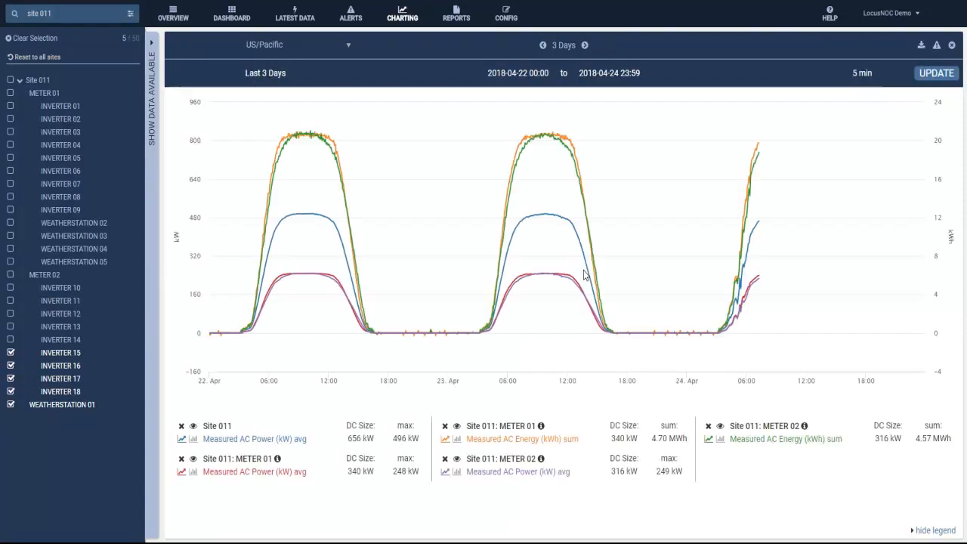
mouse_move(584, 267)
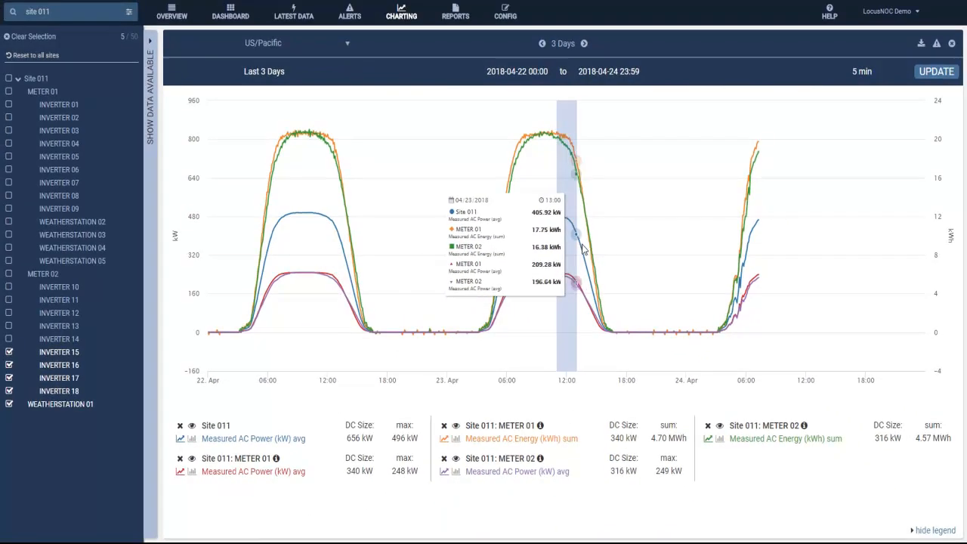
left_click_drag(582, 249, 600, 250)
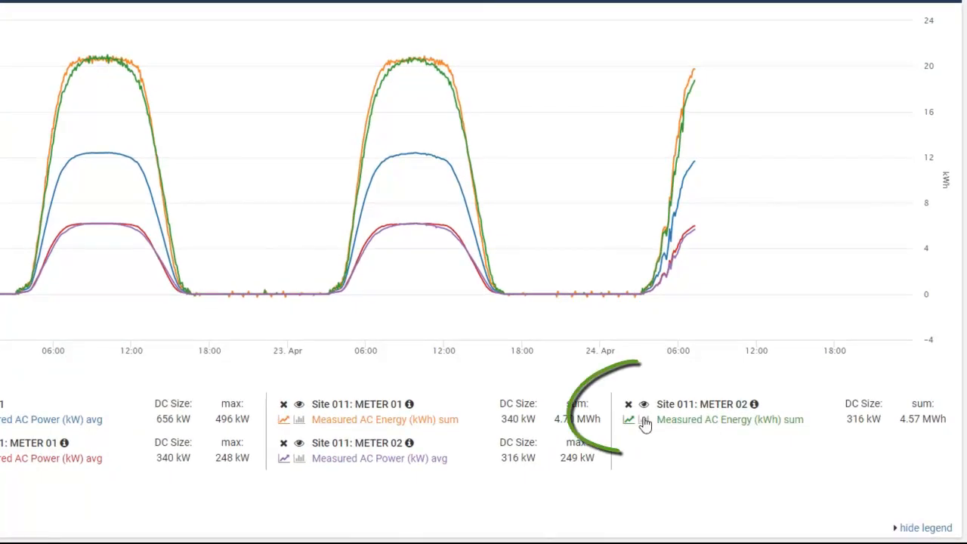
Hide and reshow METER 02's measured AC Energy (kWh) series, and switch it to a bar chart and back to a line chart.
left_click(643, 405)
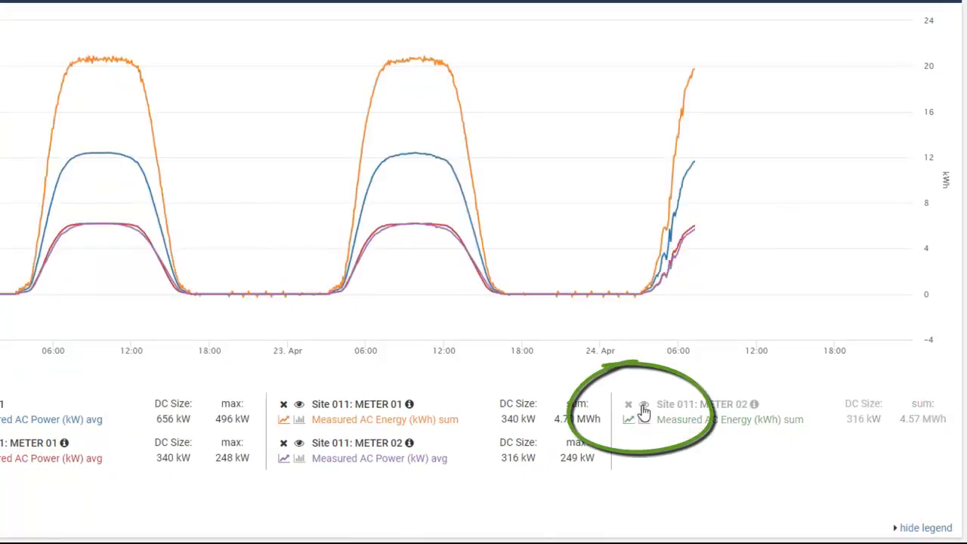
left_click(644, 408)
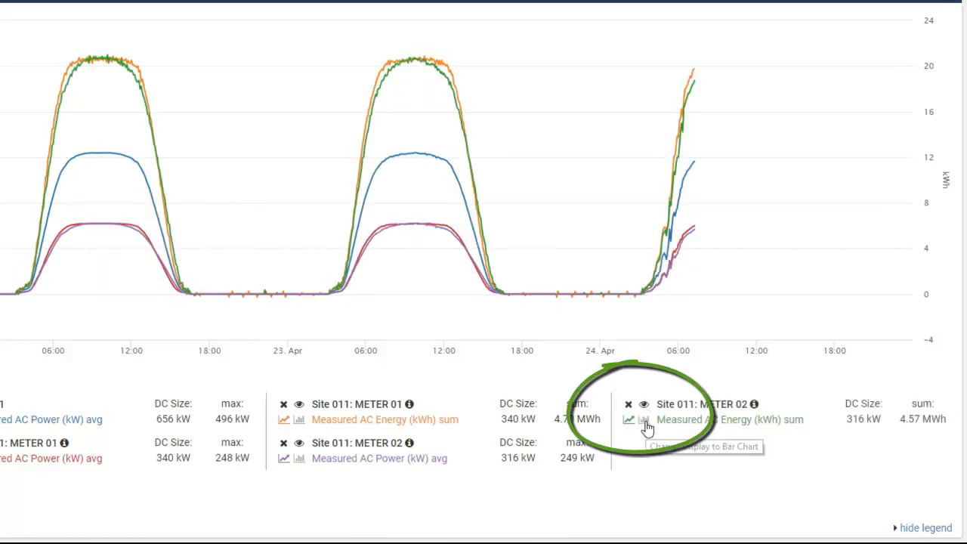
left_click(646, 422)
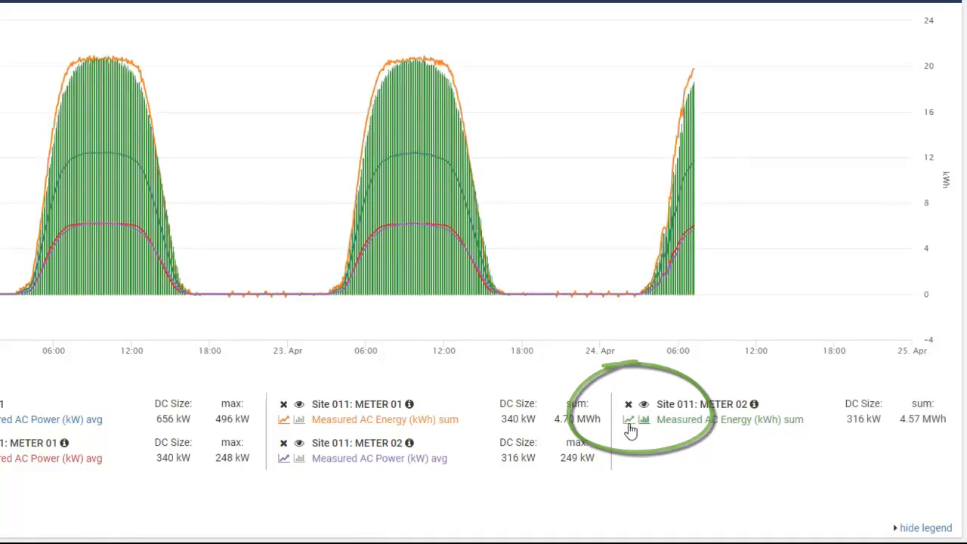
left_click(629, 423)
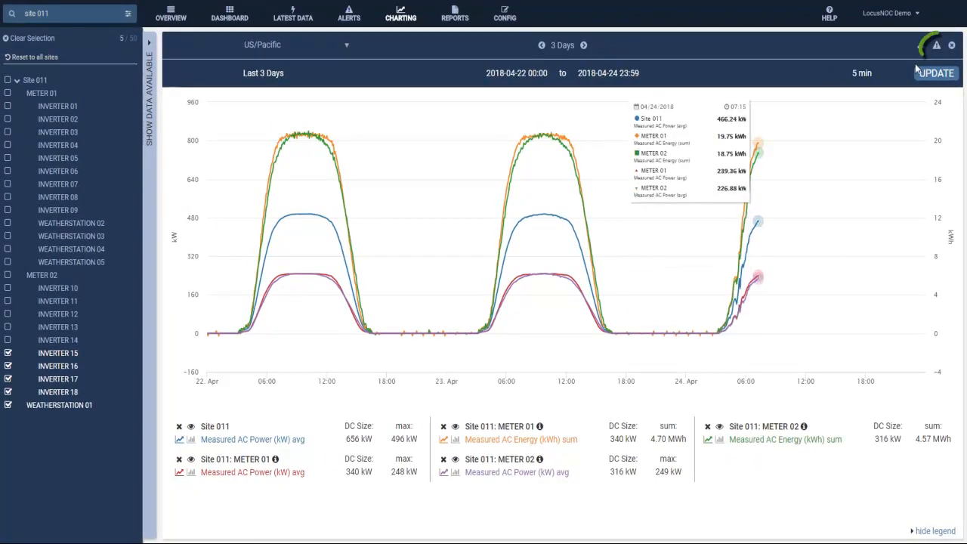
Display the alerts on the chart and inspect the details of the alert markers on 22 and 23 April.
left_click(937, 47)
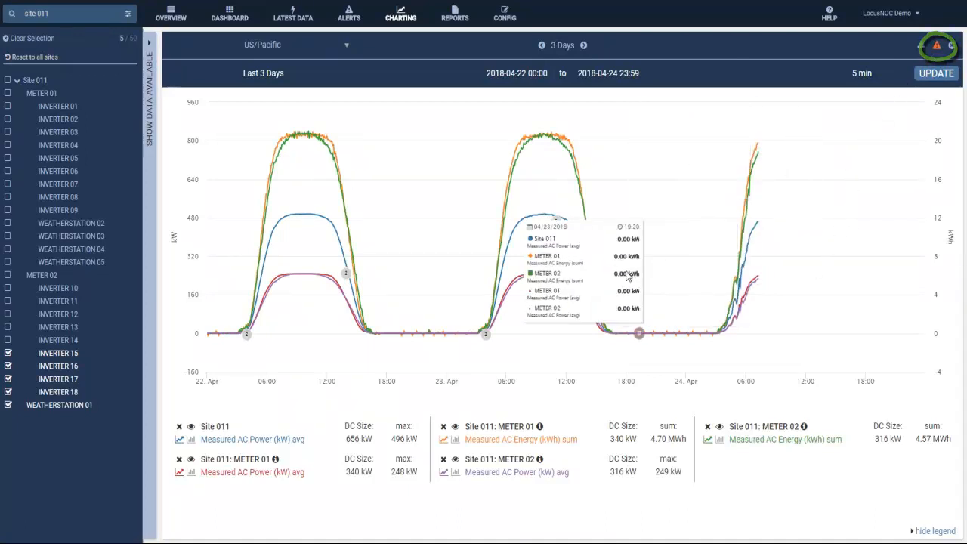
mouse_move(585, 275)
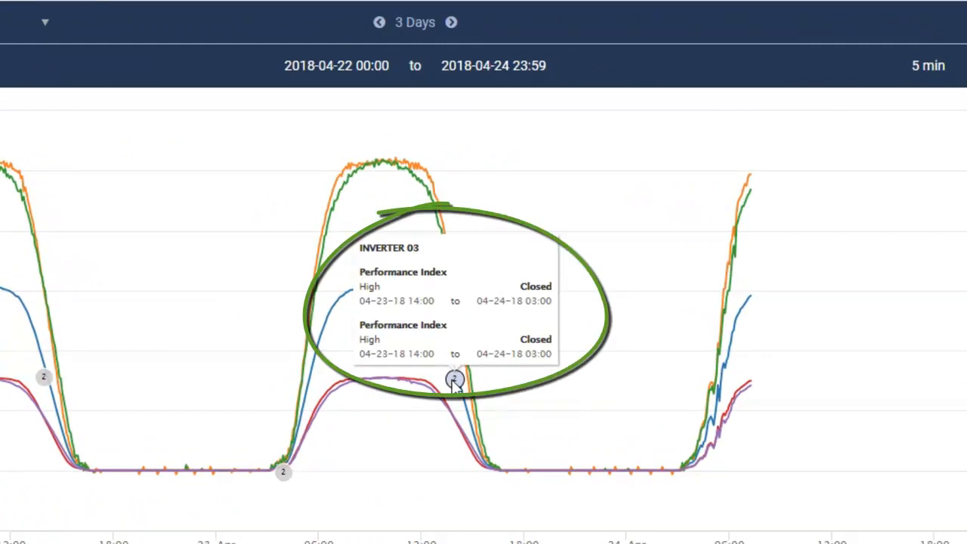
mouse_move(282, 473)
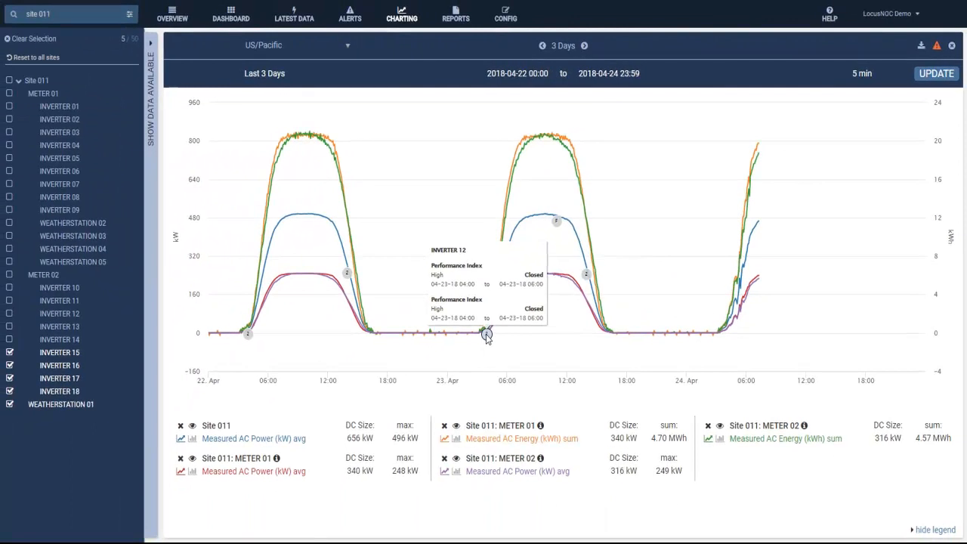
mouse_move(346, 273)
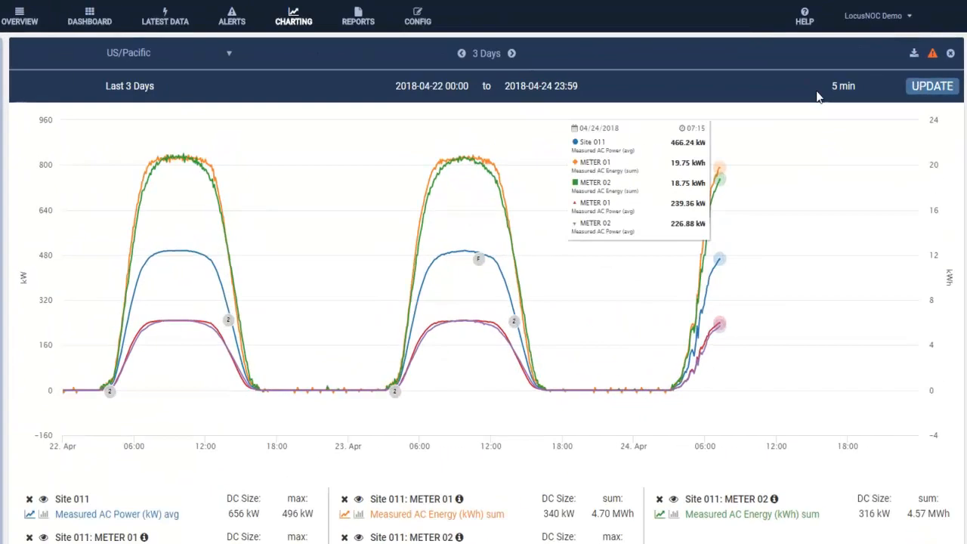
Show the available help resources.
left_click(805, 17)
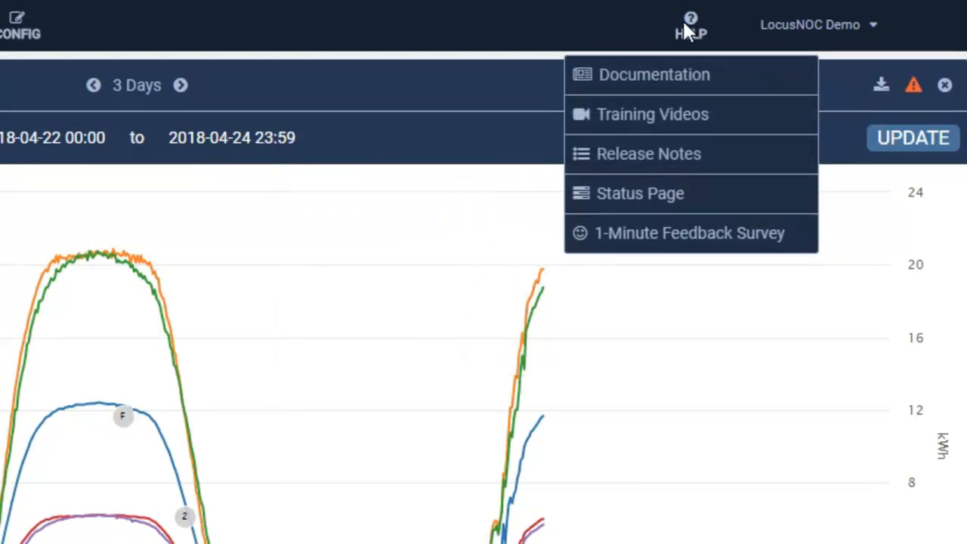